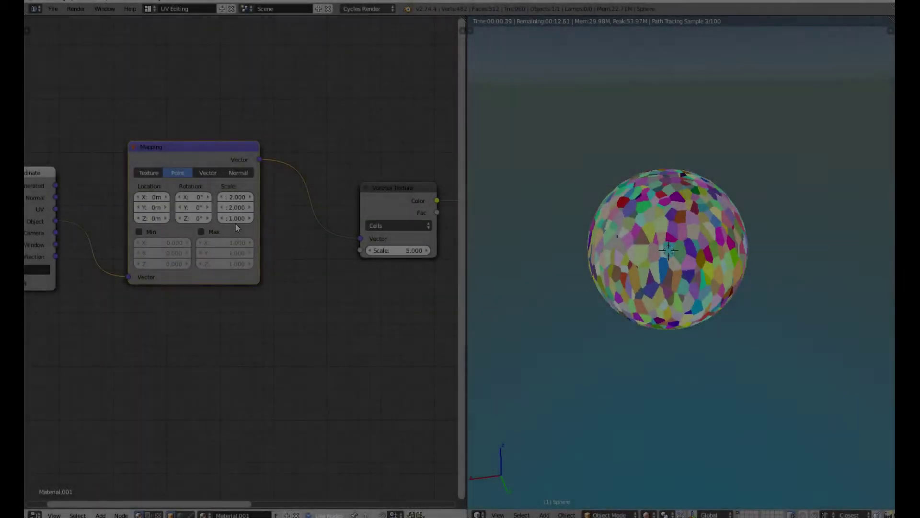
Set the Mapping node's Z scale to 2.
left_click(235, 218)
type("2")
key("Tab")
key("Return")
middle_click_drag(643, 249, 737, 348)
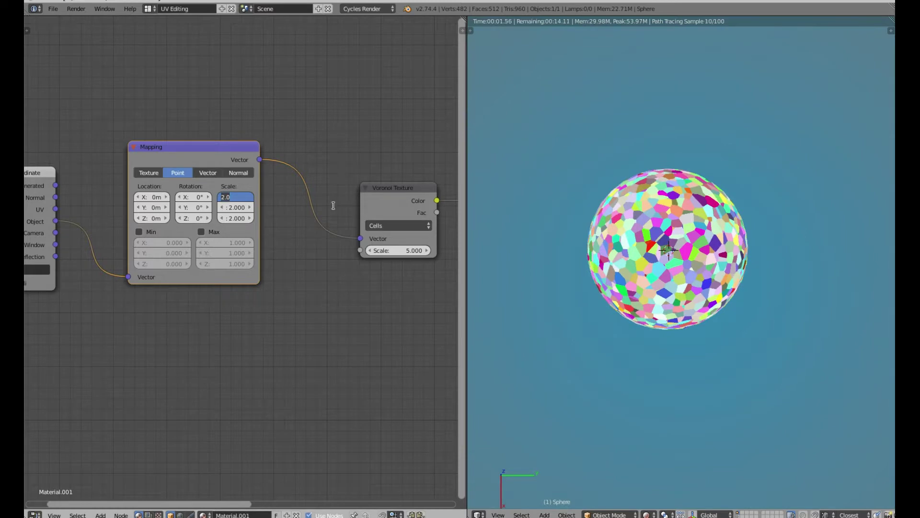
Set the Mapping node's scale to 10 on X and 1 on Y and Z.
type("10")
key("Tab")
type("1")
key("Tab")
type("1")
key("Return")
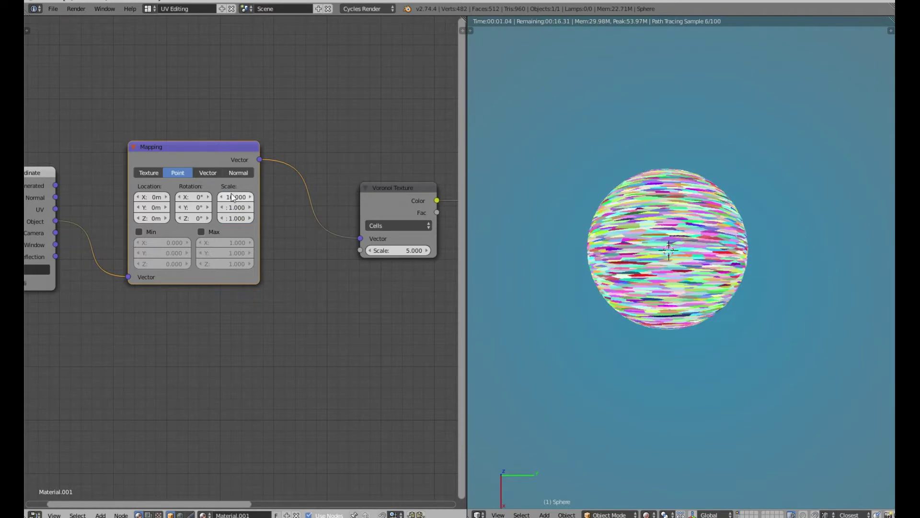
key("Return")
middle_click_drag(575, 230, 870, 234)
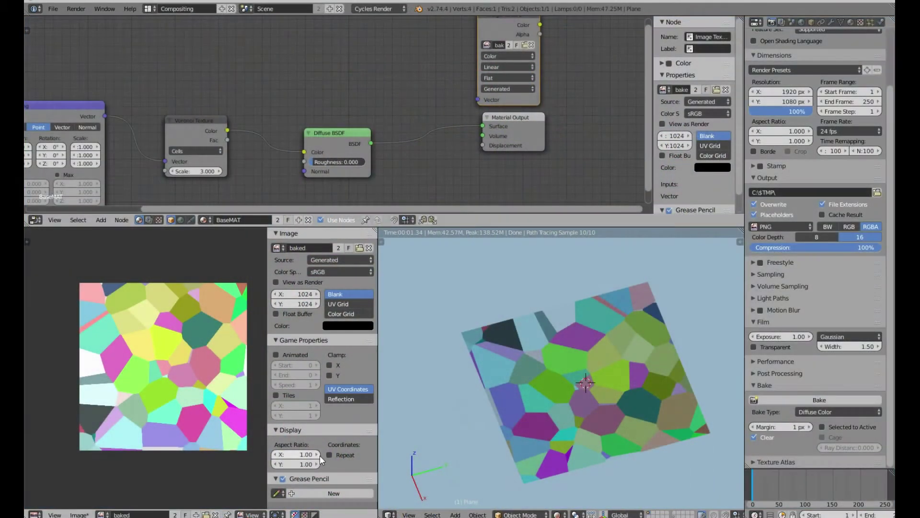
Turn on repeated display of the baked image and hide the image editor's properties.
left_click(329, 454)
key("n")
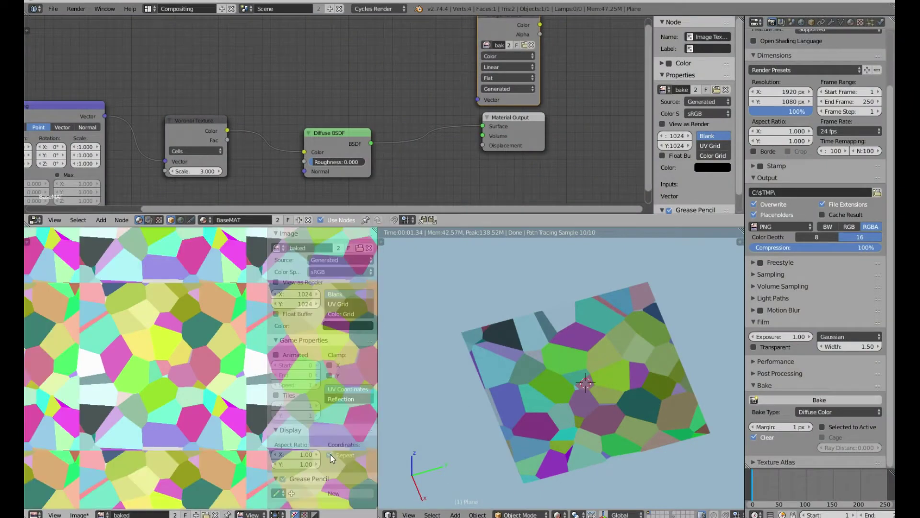
scroll(184, 359, "up", 1)
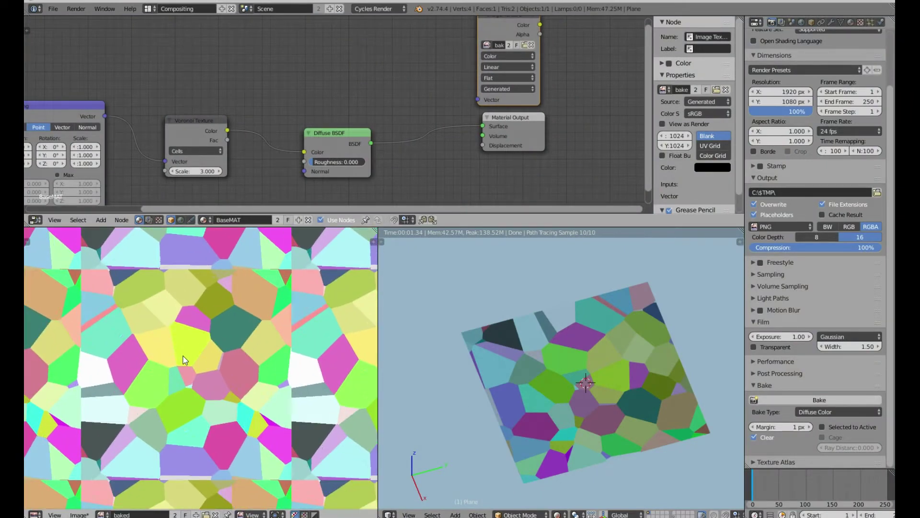
middle_click_drag(178, 368, 198, 379)
scroll(181, 376, "down", 1)
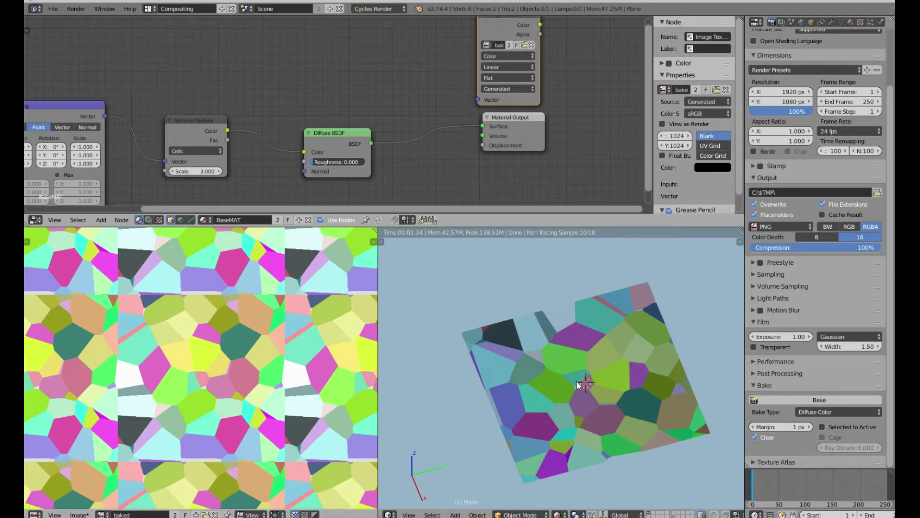
Add a cylinder mesh to the scene.
key("shift+a")
mouse_move(580, 370)
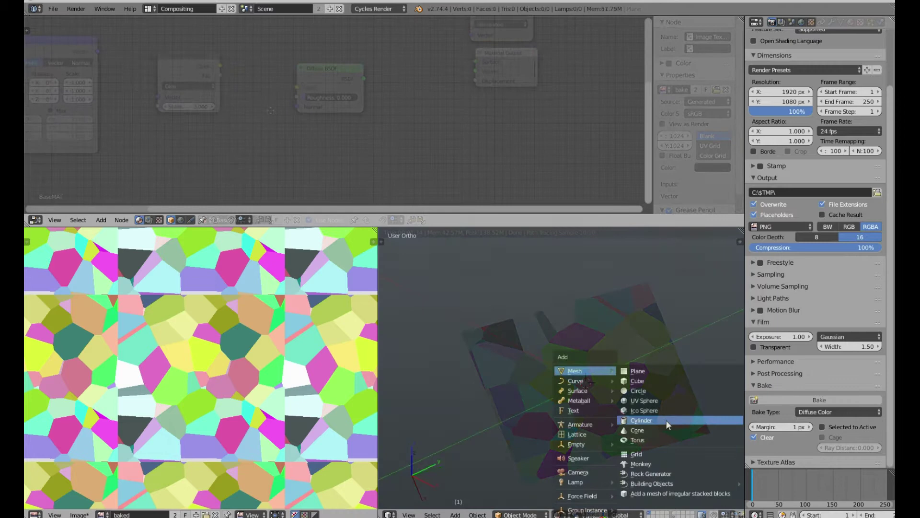
left_click(667, 420)
middle_click_drag(609, 383, 544, 358, "shift")
Enter edit mode on the cylinder and change the mesh select mode.
key("Tab")
left_click(550, 348)
key("ctrl+Tab")
left_click(564, 317)
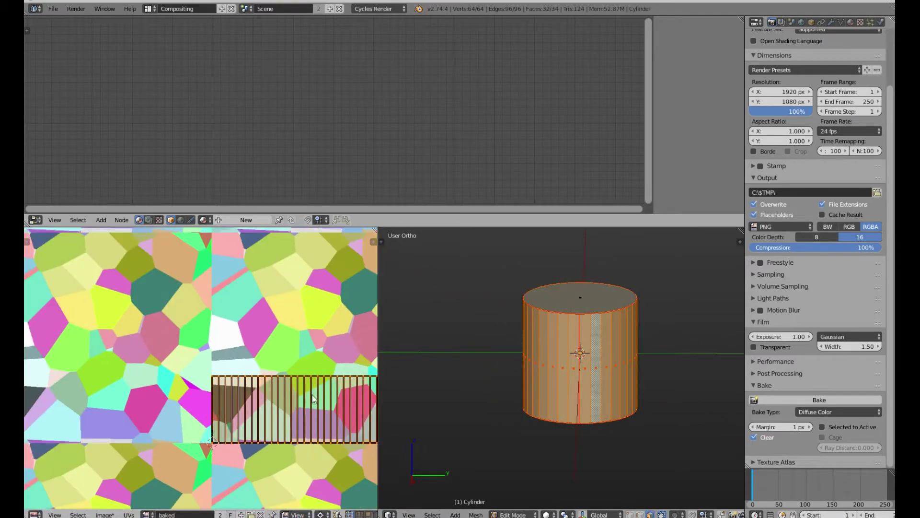
Scale the cylinder's unwrapped side UVs vertically from the 2D cursor so they fill one full image tile.
middle_click_drag(312, 394, 163, 396)
key("s")
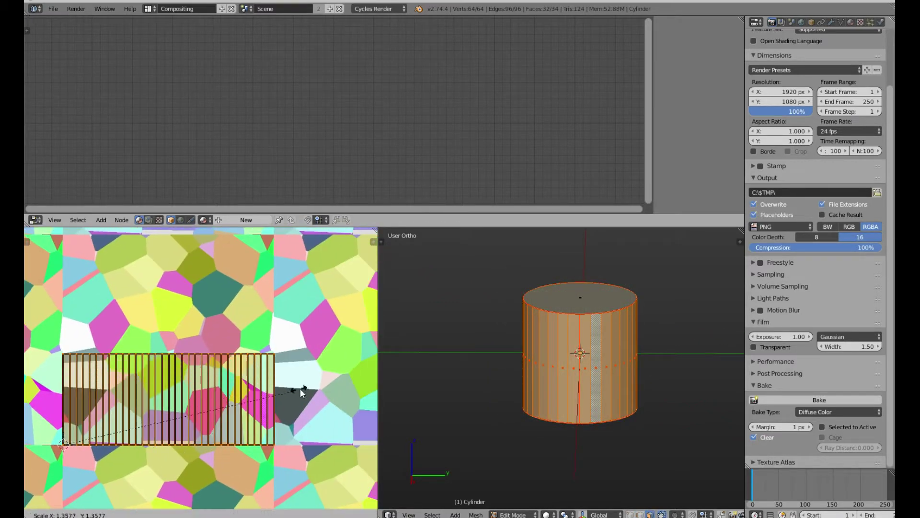
left_click(232, 346)
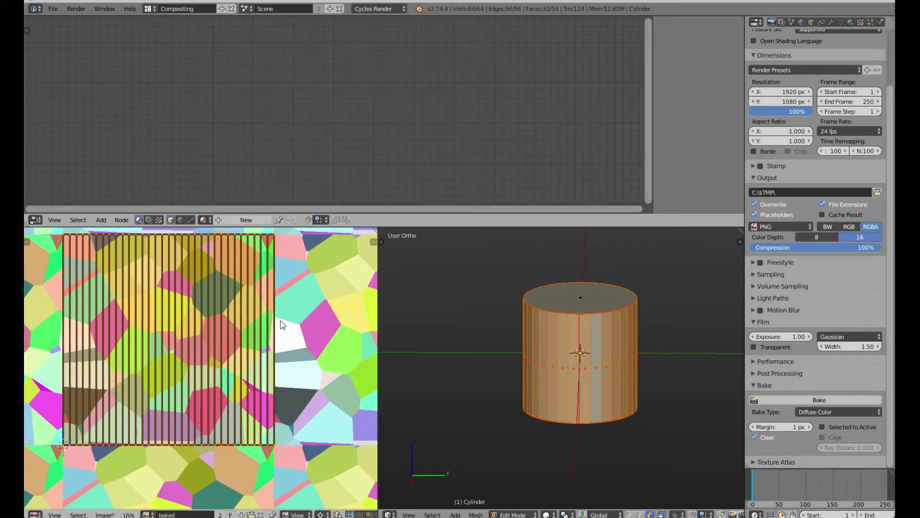
middle_click_drag(288, 278, 298, 298)
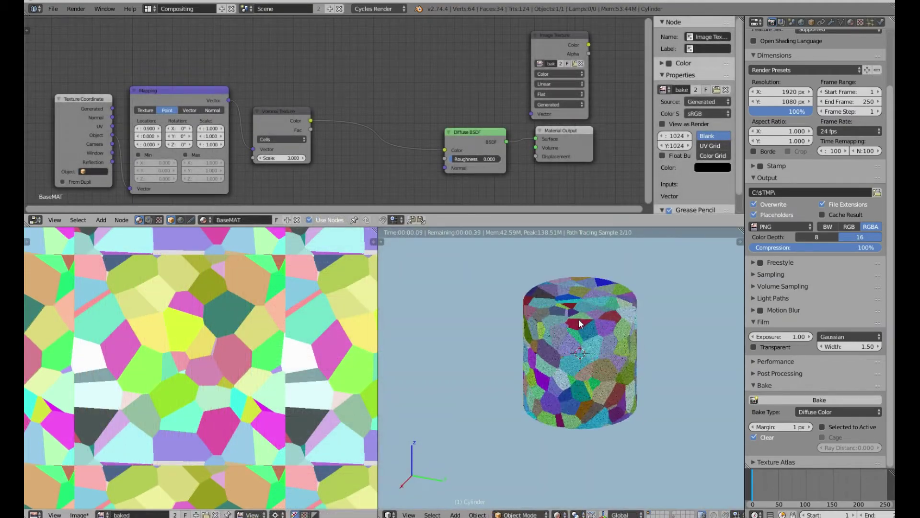
Bake the cylinder's diffuse color into the baked image.
scroll(579, 323, "up", 4)
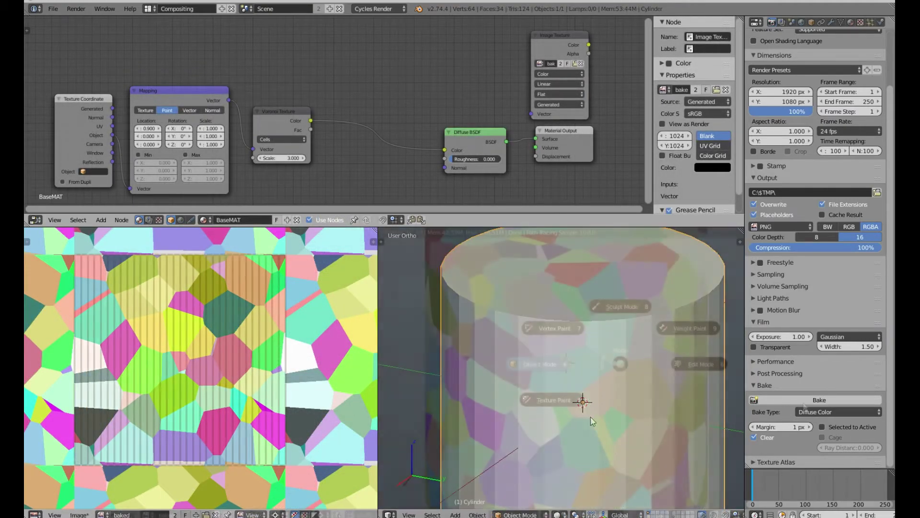
left_click(819, 401)
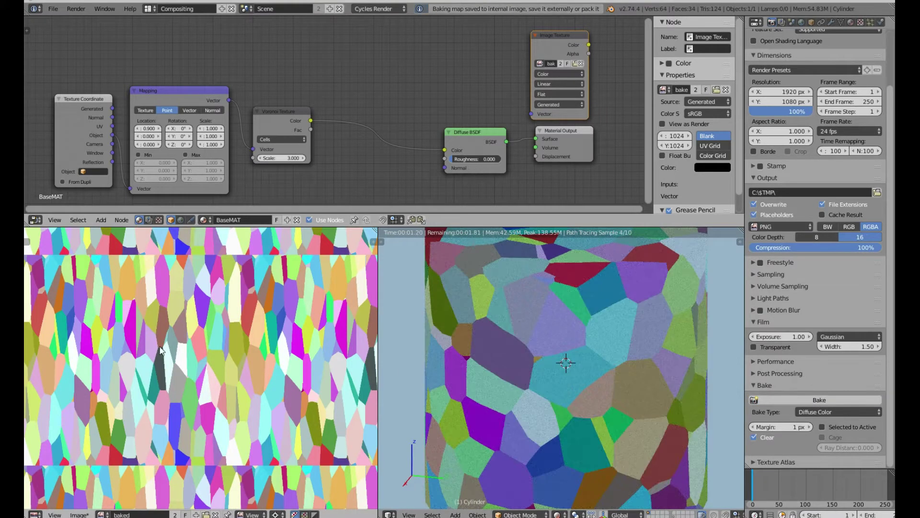
Set the Mapping node's Z scale to 2 and rebake the cylinder's diffuse color.
left_click(211, 145)
type("2")
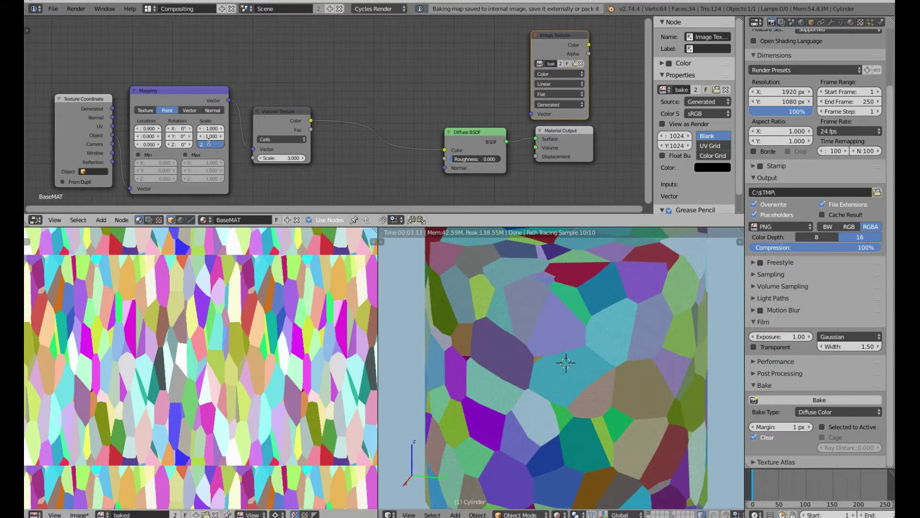
key("Return")
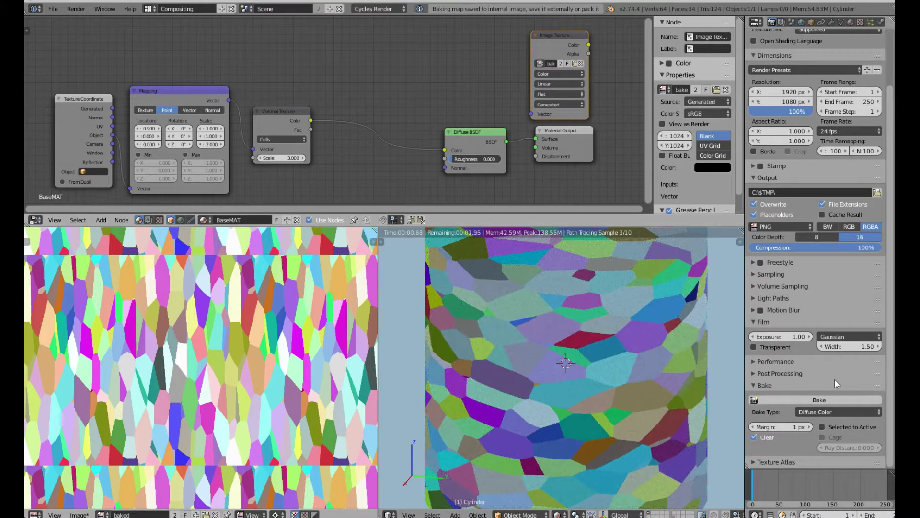
left_click(835, 400)
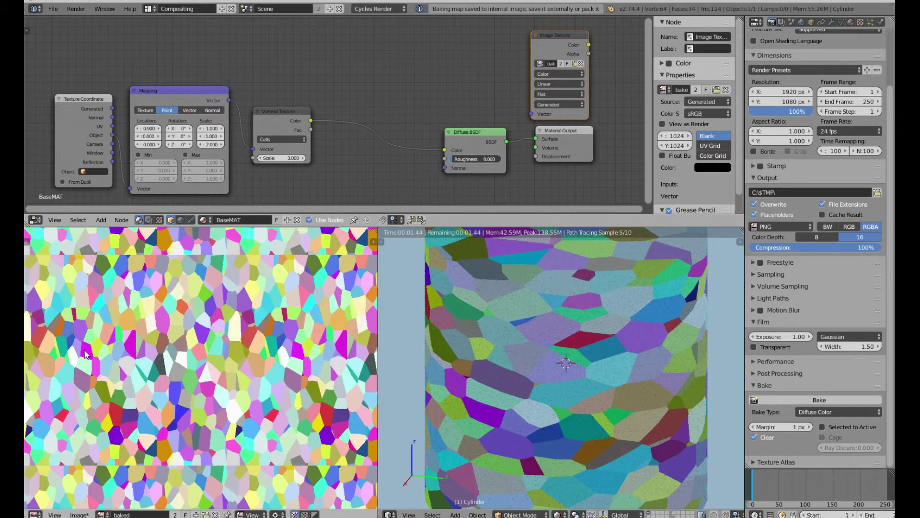
Set the Voronoi Texture scale to 2 and rebake the cylinder's diffuse color.
scroll(178, 351, "down", 2)
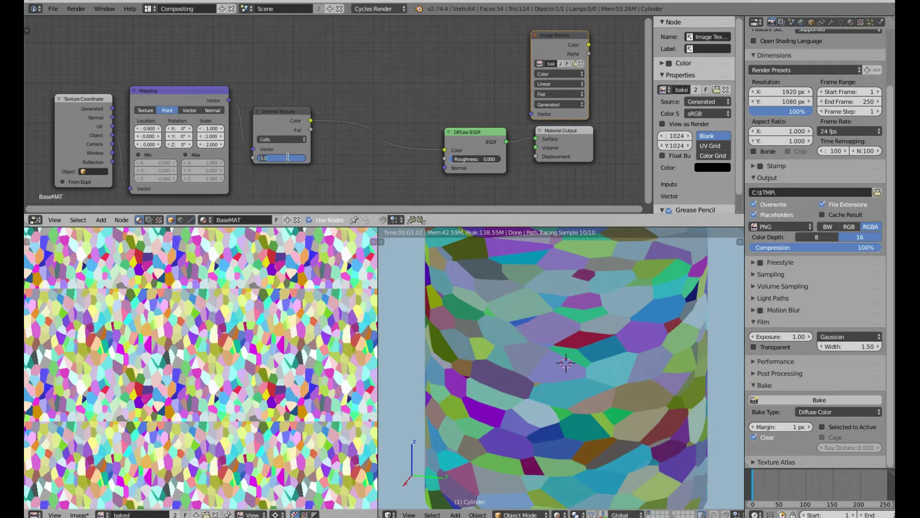
key("Return")
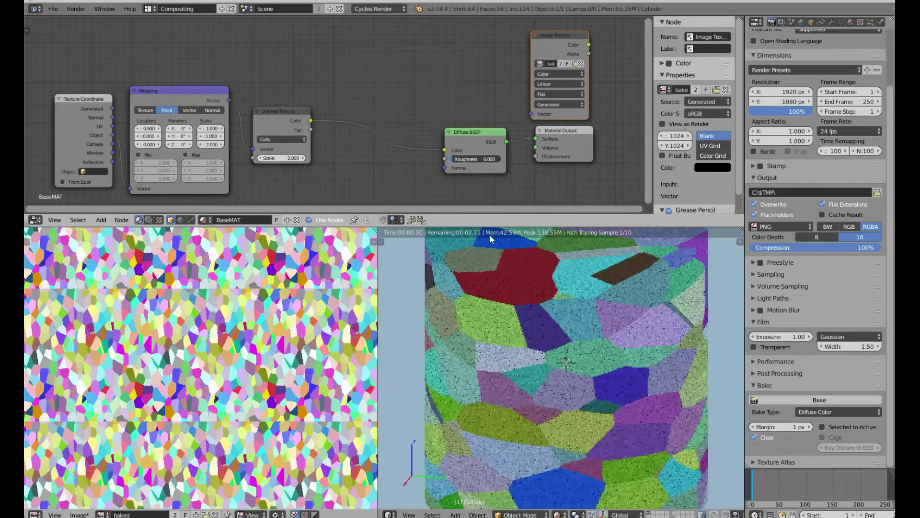
left_click(816, 397)
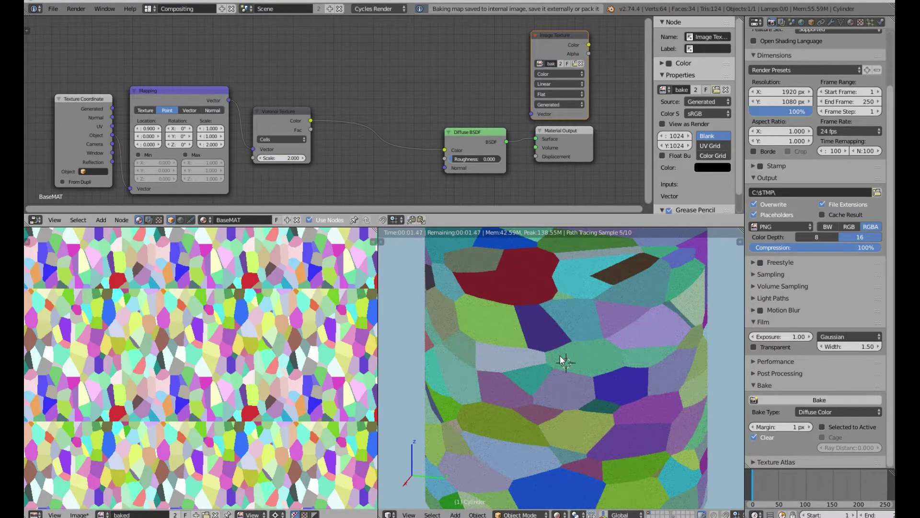
Examine how the cylinder's UV layout lines up with the repeated baked texture at the tile borders.
key("Tab")
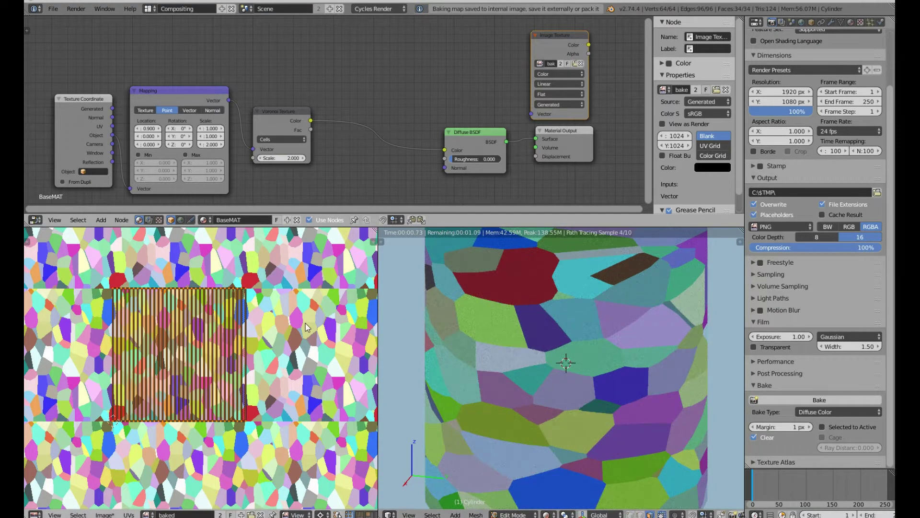
scroll(261, 321, "up", 3)
scroll(261, 320, "up", 4)
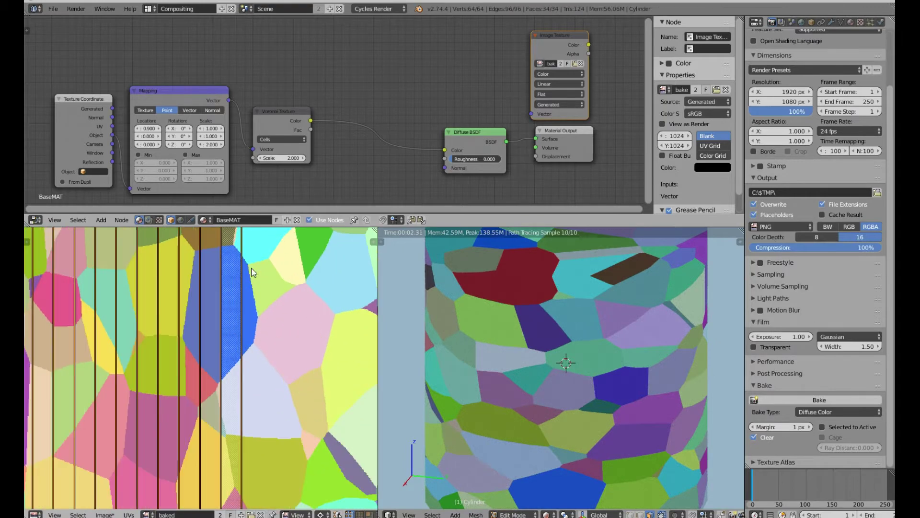
scroll(258, 415, "down", 8)
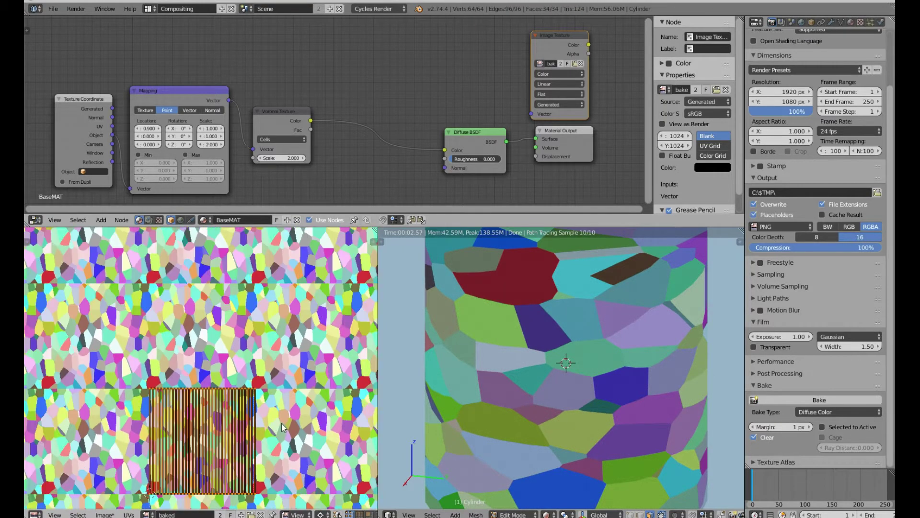
key("Tab")
middle_click_drag(239, 354, 231, 285)
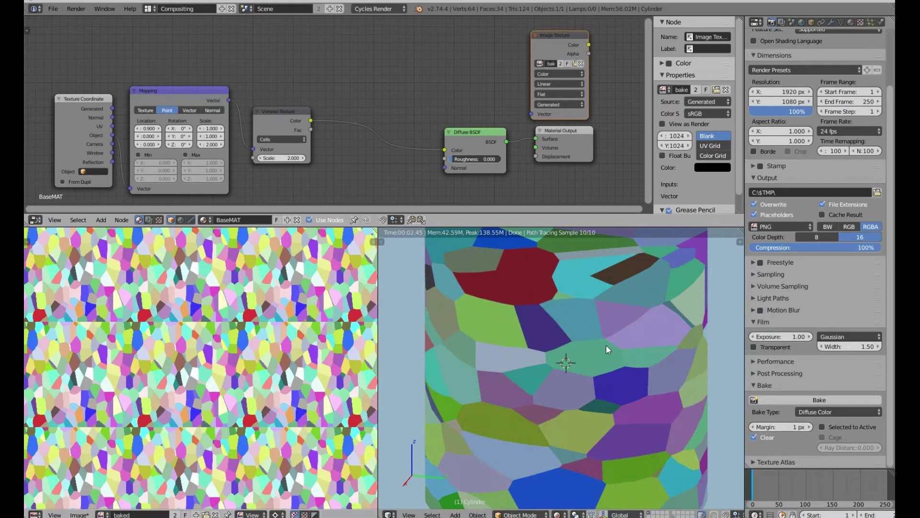
middle_click_drag(421, 163, 361, 117)
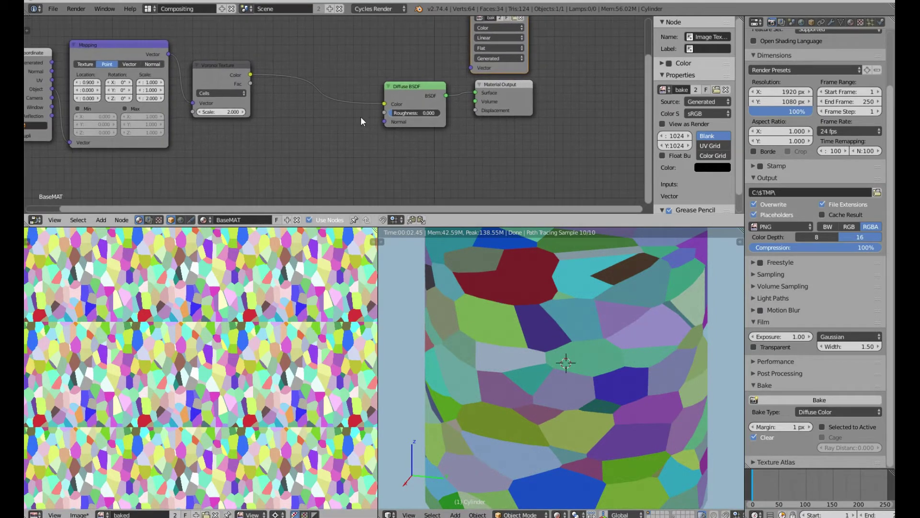
scroll(567, 339, "down", 5)
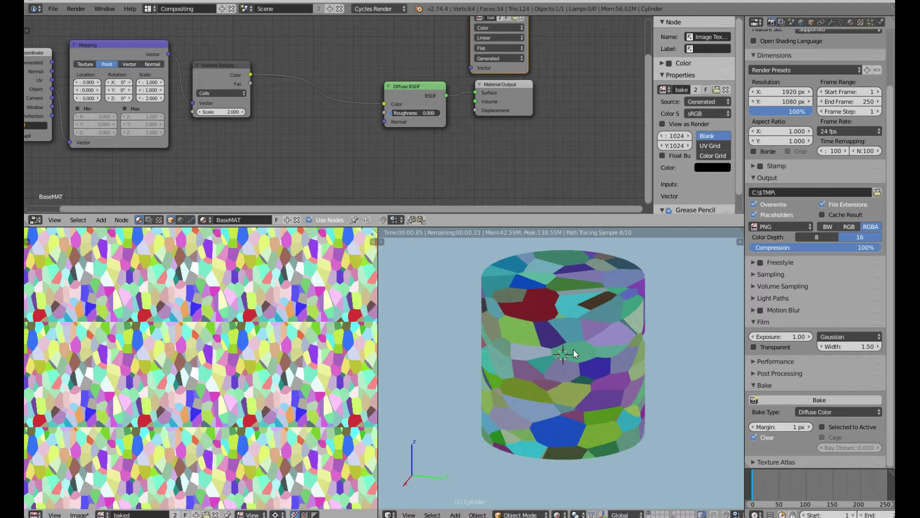
Switch the 3D view to solid shading and delete the cylinder.
key("shift+z")
key("Tab")
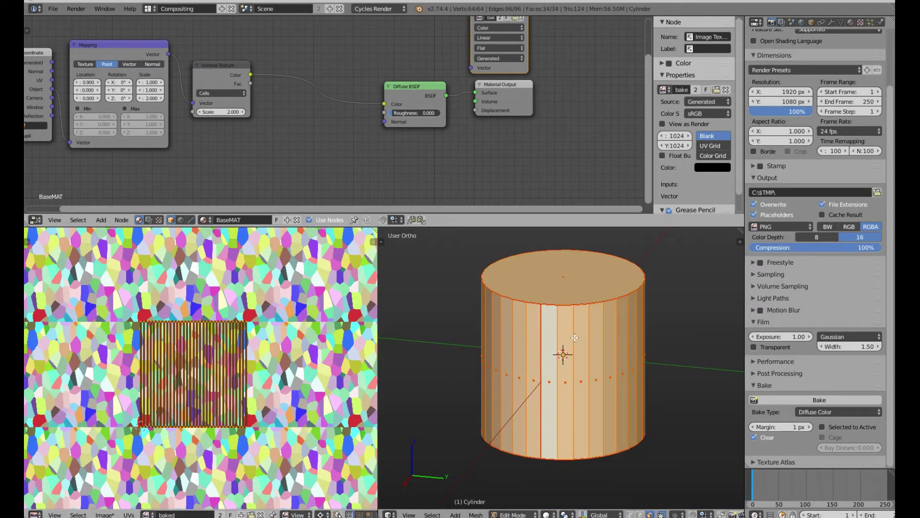
key("Tab")
key("x")
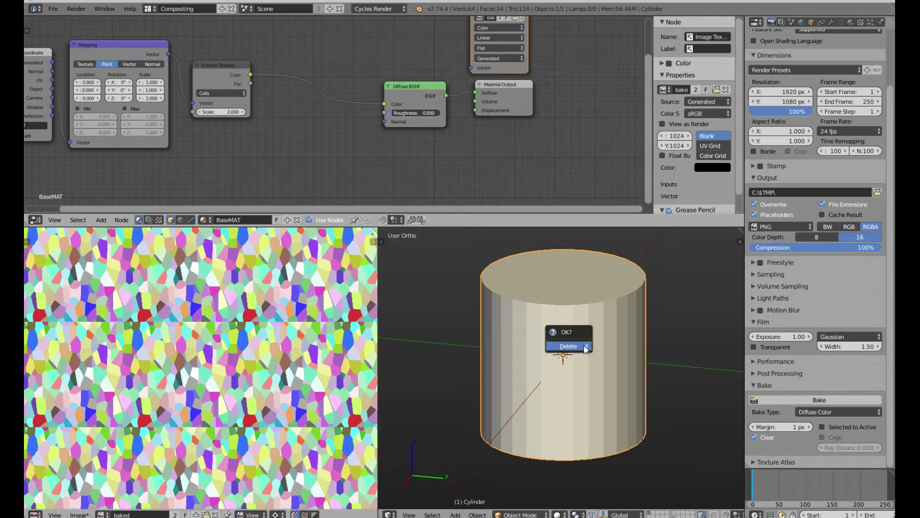
left_click(583, 345)
Add a UV sphere mesh to the scene.
key("shift+a")
mouse_move(535, 364)
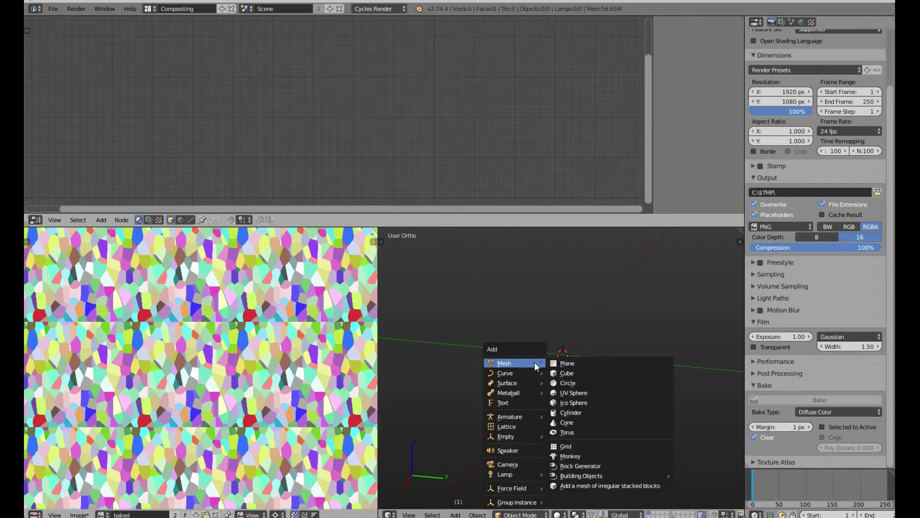
left_click(589, 392)
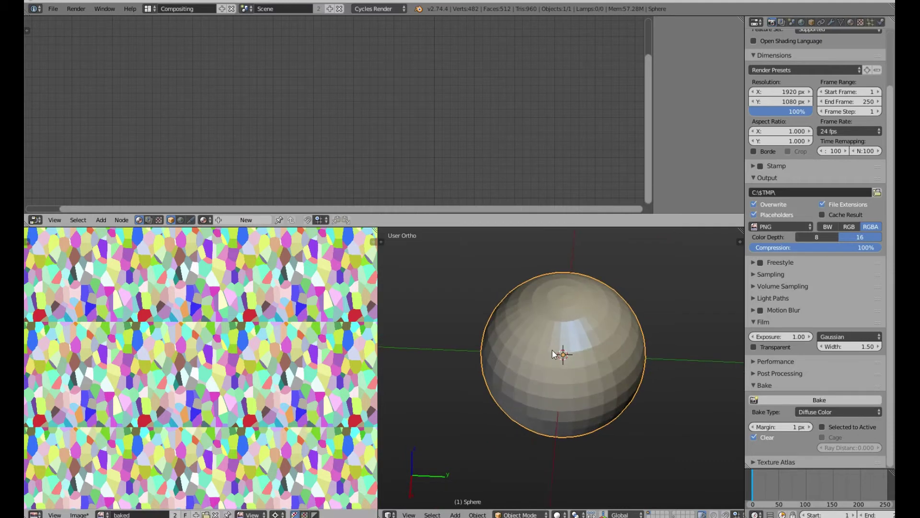
Select a vertical face loop in the sphere's edit mode and switch to edge selection.
key("Tab")
scroll(573, 320, "up", 5)
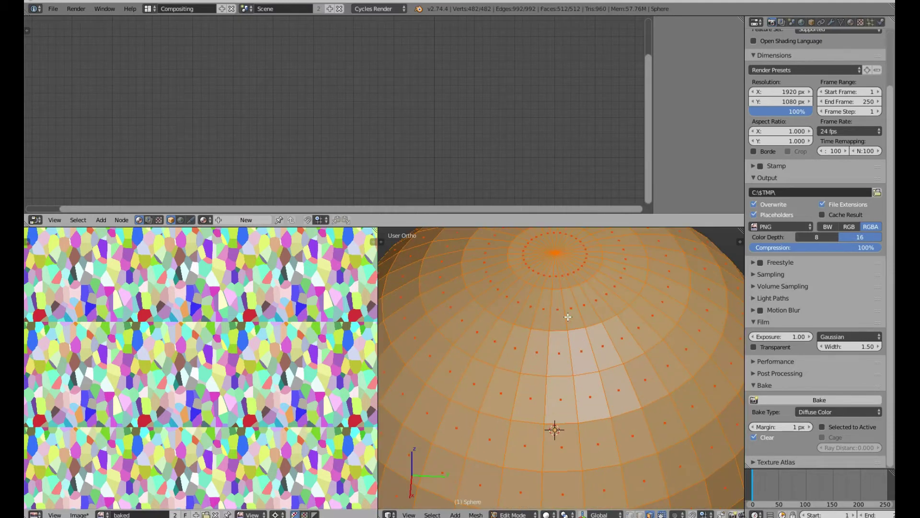
left_click(567, 317, "alt")
left_click(577, 338, "alt")
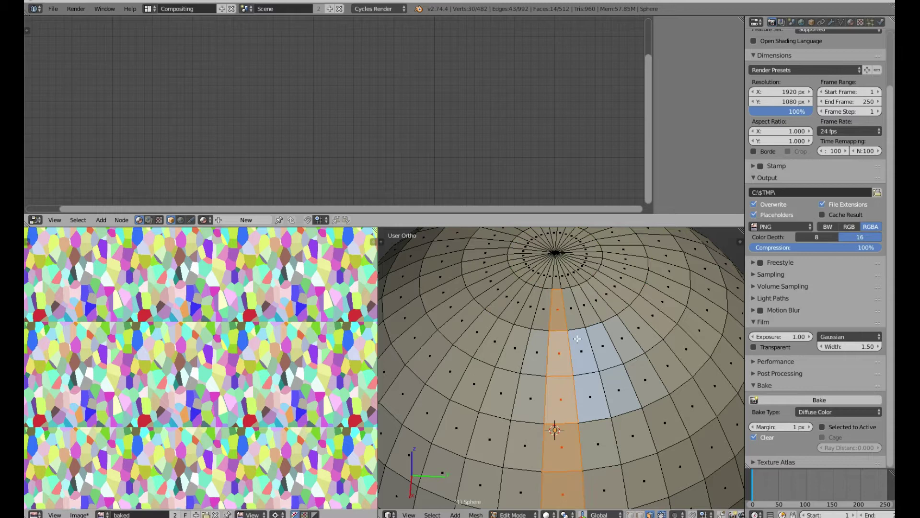
scroll(551, 268, "down", 5)
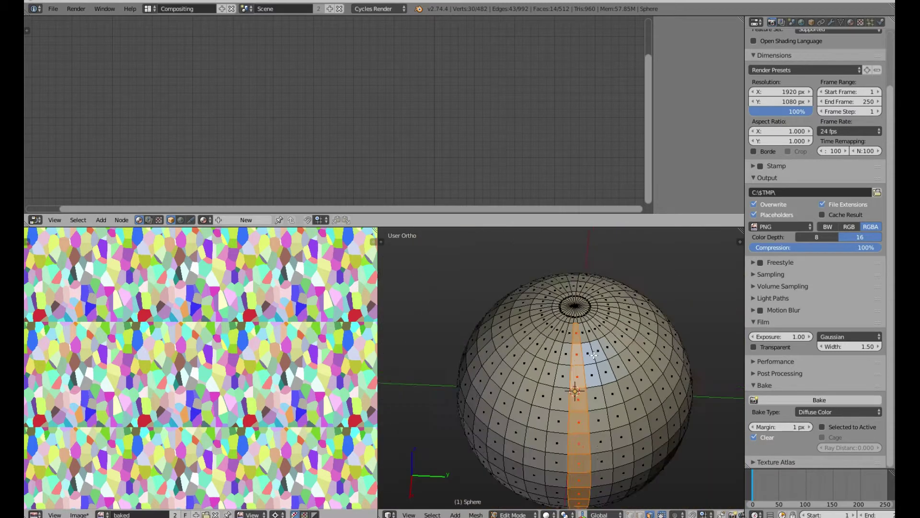
key("ctrl+Tab")
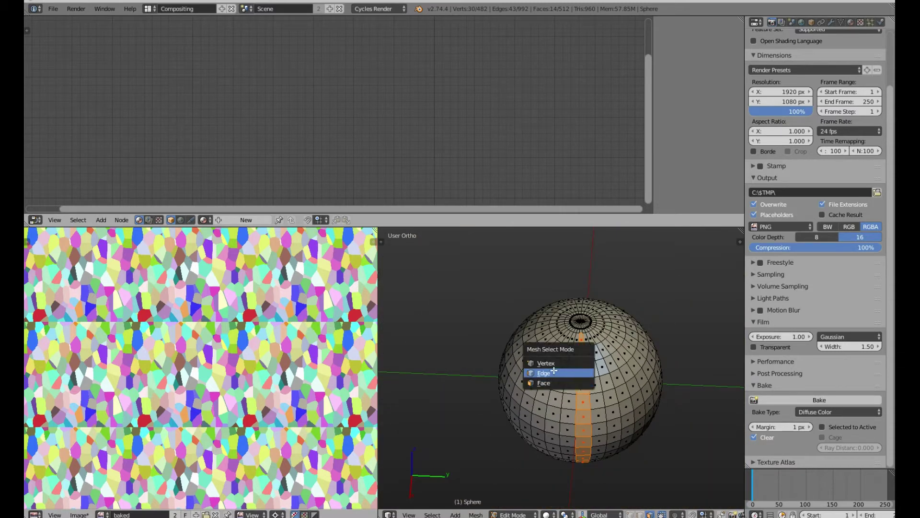
left_click(555, 372)
Select the whole sphere mesh and unwrap its UVs using the pole-to-pole seam.
key("a")
key("a")
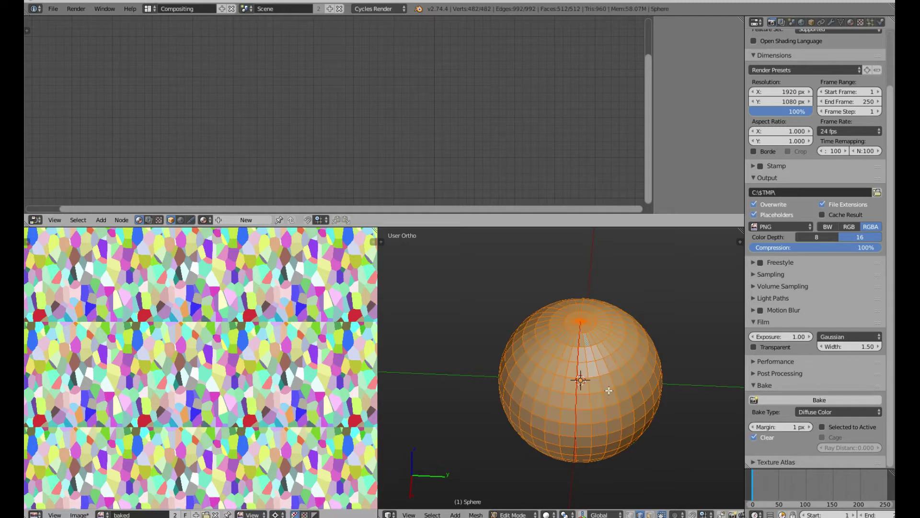
key("u")
left_click(608, 390)
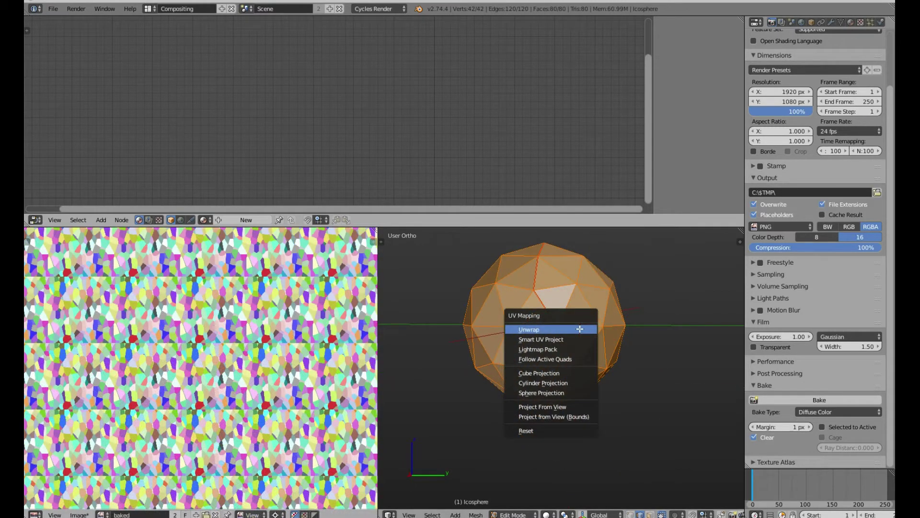
Examine the icosphere's unwrapped UV islands over the tiled baked texture.
left_click(580, 329)
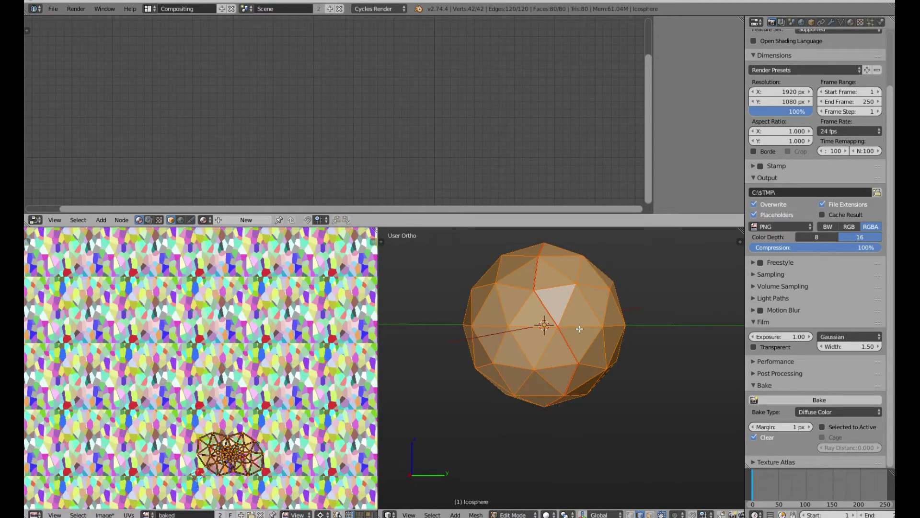
scroll(227, 454, "up", 4)
middle_click_drag(228, 454, 224, 349)
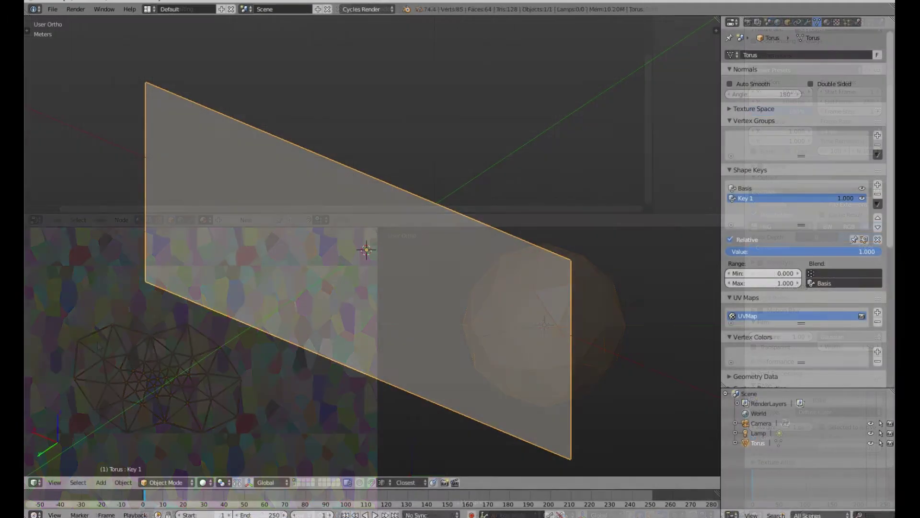
Lower the value of the torus's Key 1 shape key toward its minimum.
left_click_drag(877, 251, 729, 251)
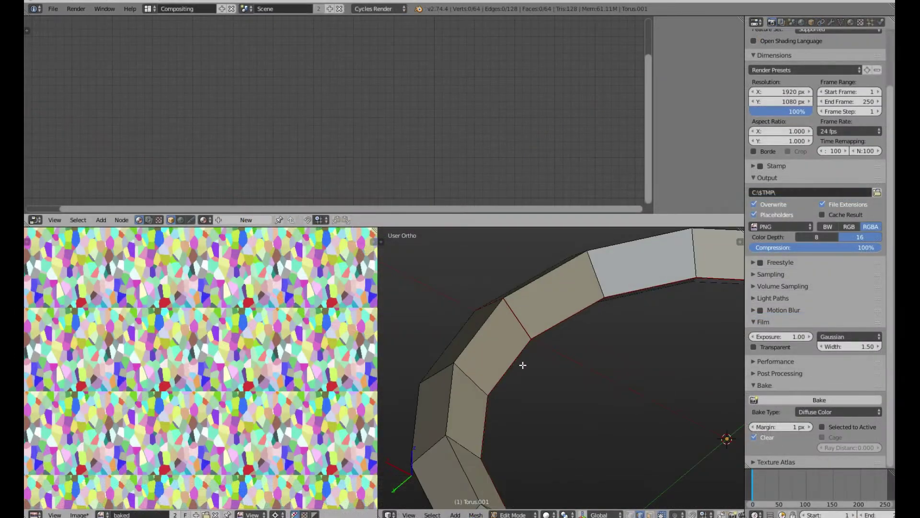
middle_click_drag(522, 365, 571, 386)
Select the entire torus mesh and unwrap its UVs.
key("a")
key("u")
left_click(642, 407)
scroll(230, 382, "up", 3)
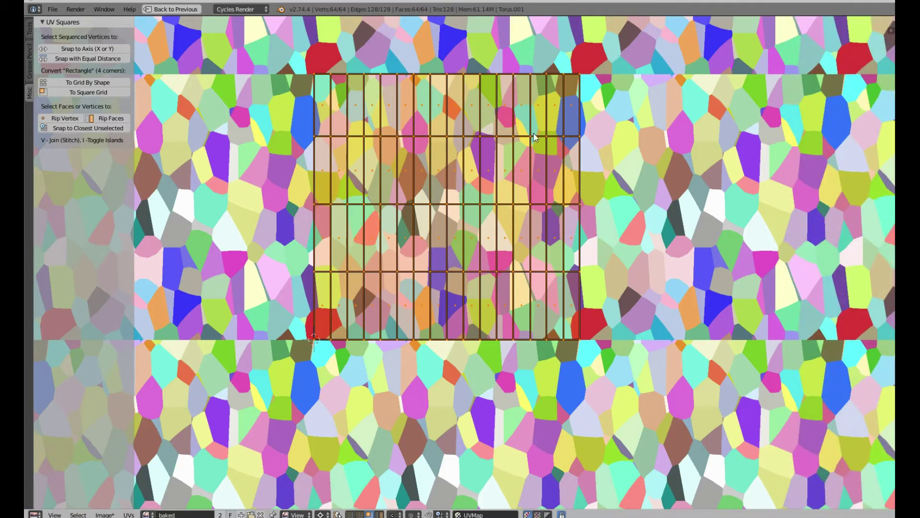
Restore the split layout from the full-screen UV editor and hide its UV Squares tool shelf.
middle_click_drag(528, 141, 445, 178)
key("ctrl+Up")
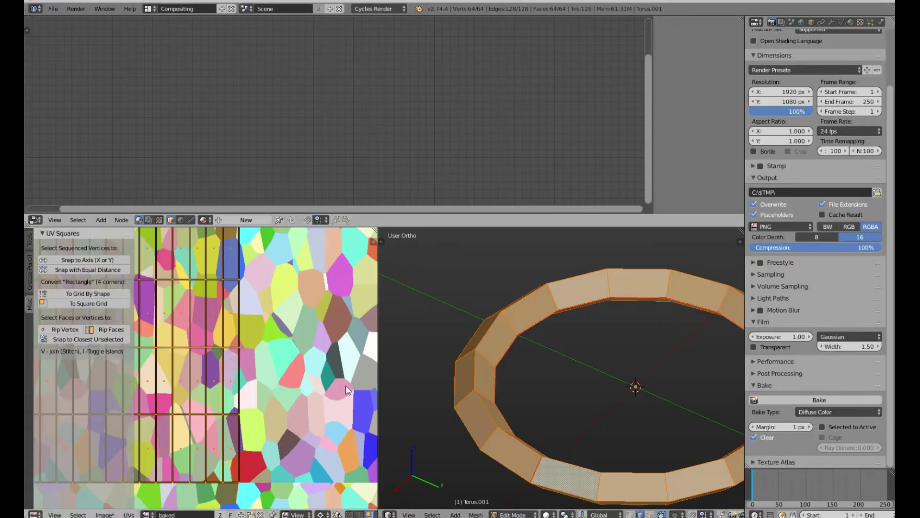
scroll(190, 370, "down", 4)
key("t")
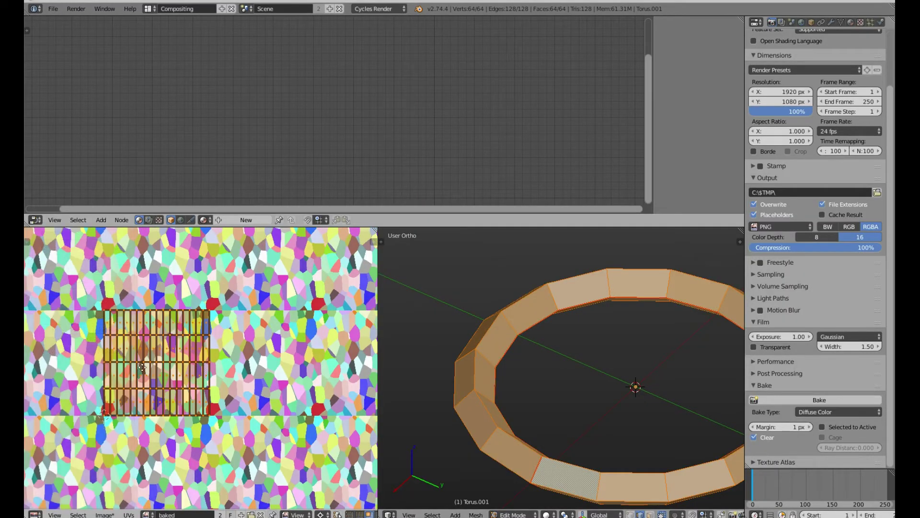
Leave edit mode and assign the existing BaseMAT material to the torus.
middle_click_drag(217, 361, 250, 370)
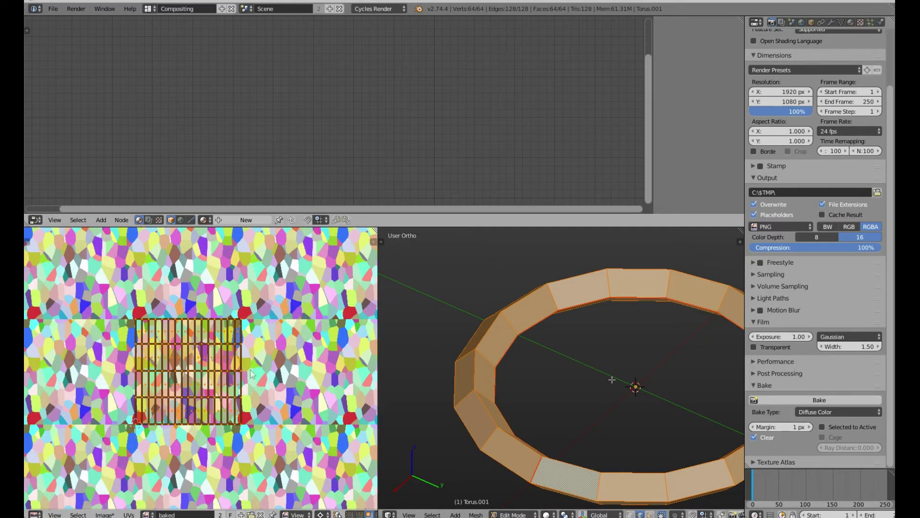
key("Tab")
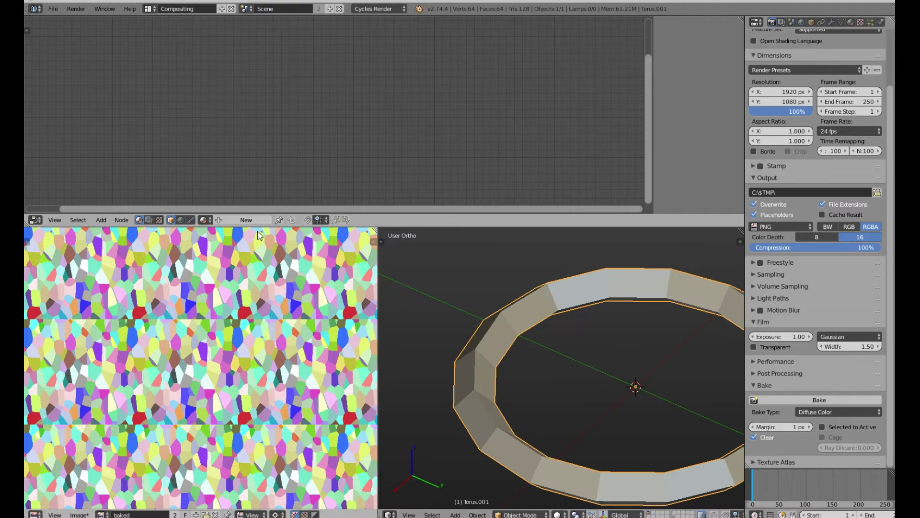
left_click(204, 219)
left_click(224, 234)
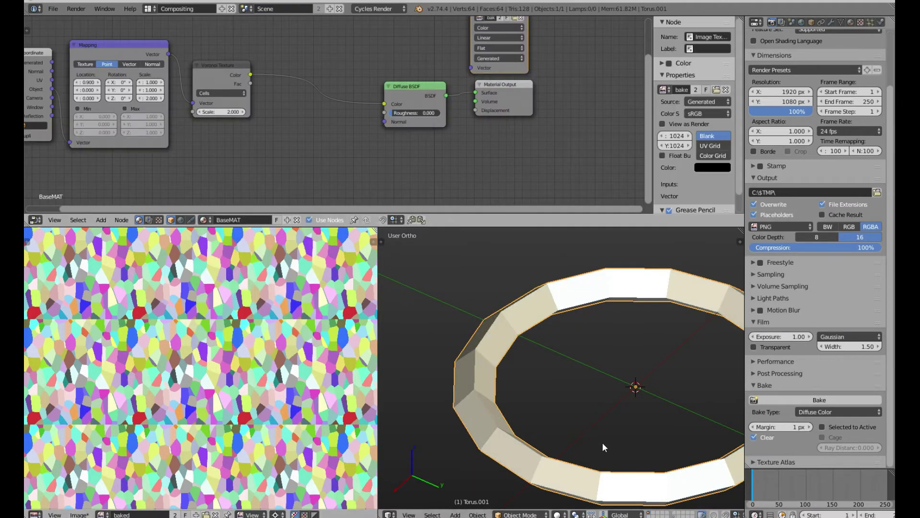
Display the torus in rendered shading and bake its Diffuse Color to the baked image.
key("z")
key("shift+z")
middle_click_drag(583, 363, 526, 358, "shift")
middle_click_drag(438, 442, 562, 364)
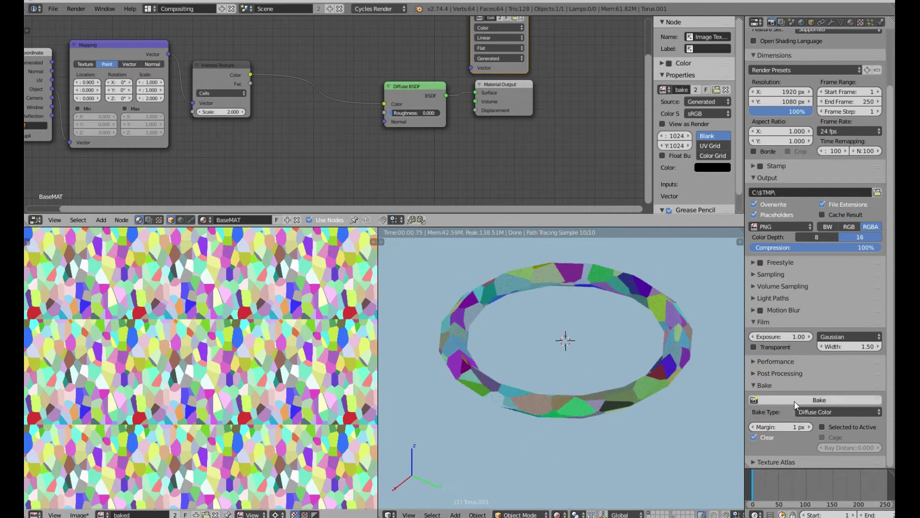
left_click(807, 399)
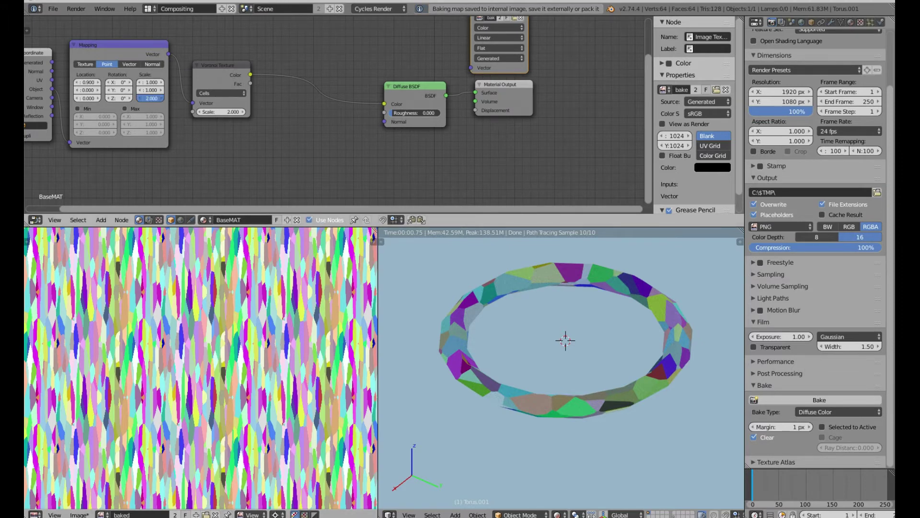
Set the Mapping node's Z scale to 8 and check the baked Voronoi cells at the torus UV layout's border.
left_click(148, 100)
left_click(544, 328)
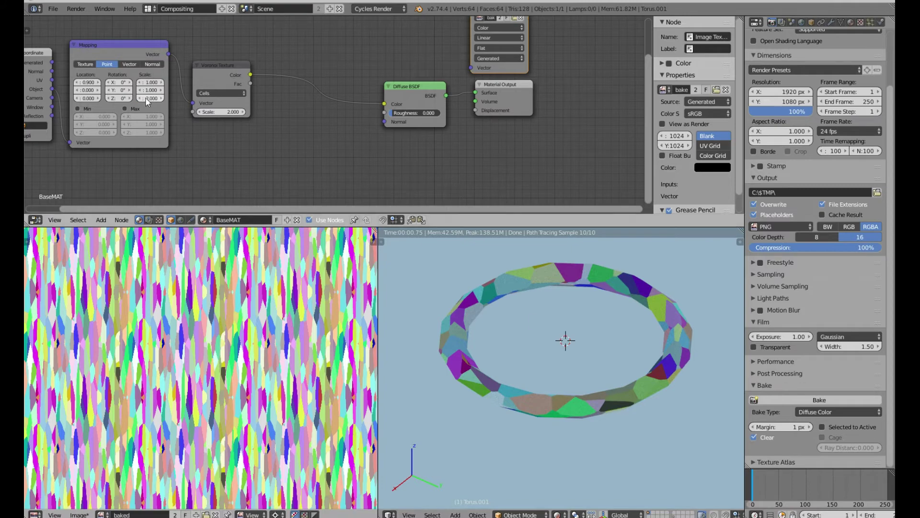
type("8")
key("Return")
middle_click_drag(230, 393, 229, 360)
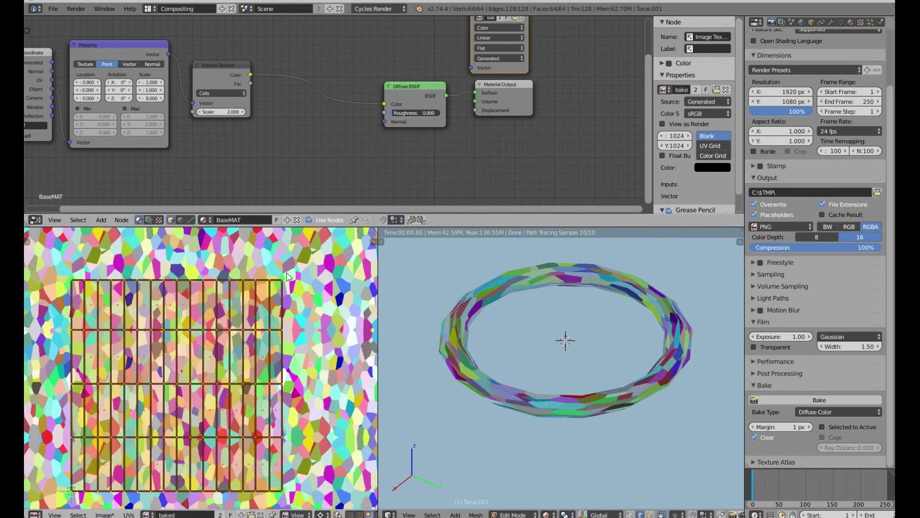
scroll(288, 287, "up", 6)
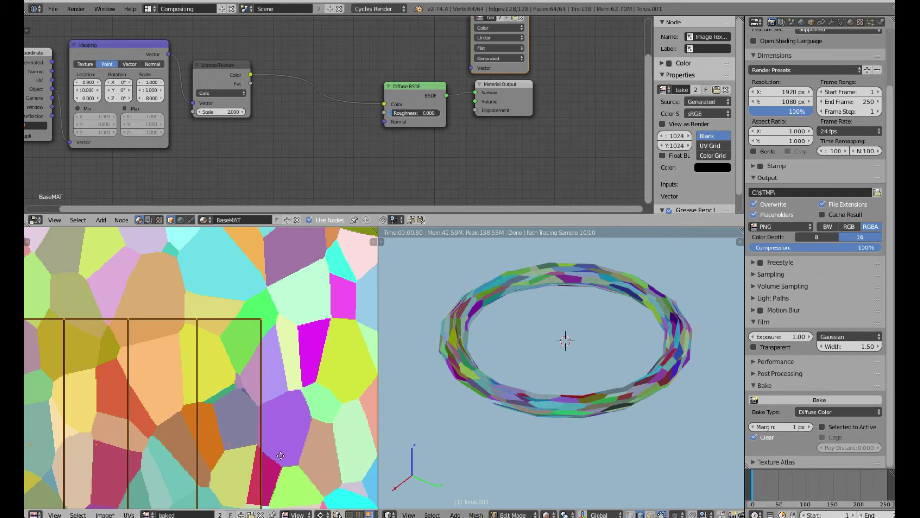
scroll(280, 456, "down", 9)
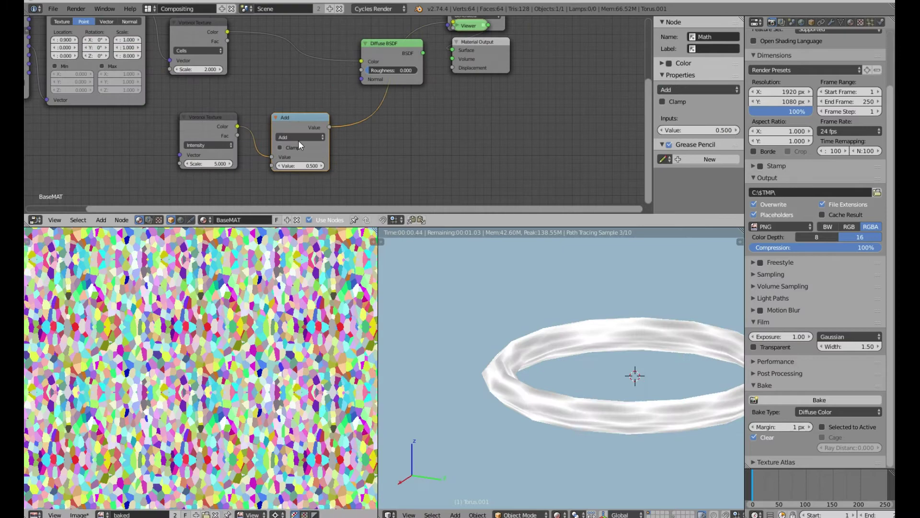
Change the Math node after the Intensity Voronoi texture from Add to Less Than.
left_click(299, 138)
left_click(307, 272)
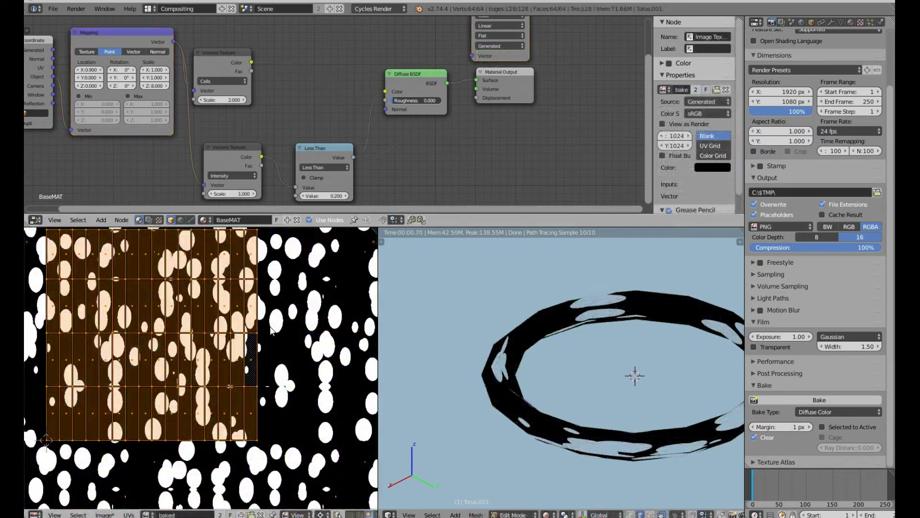
Examine how the baked black-and-white spots tile across the edges of the torus UV layout.
middle_click_drag(203, 485, 291, 320)
middle_click_drag(53, 401, 70, 508)
scroll(180, 98, "down", 1)
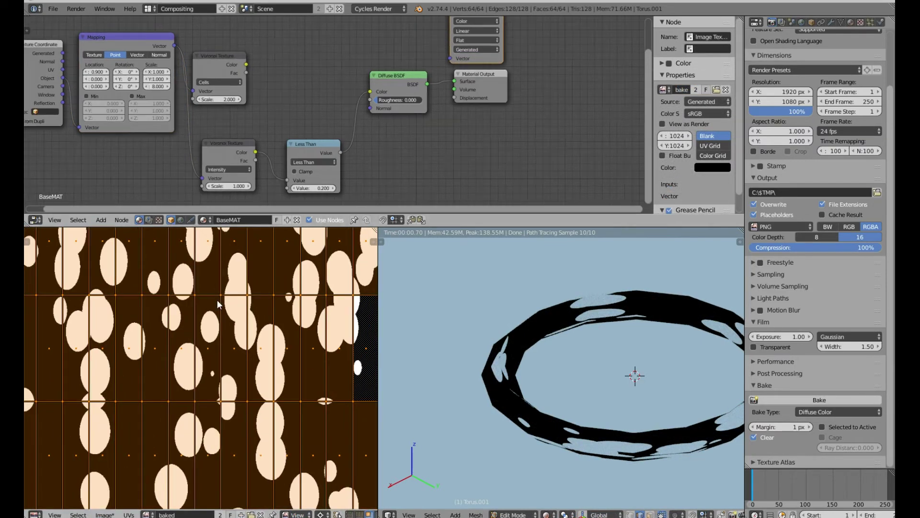
scroll(229, 338, "down", 5)
scroll(230, 335, "down", 1)
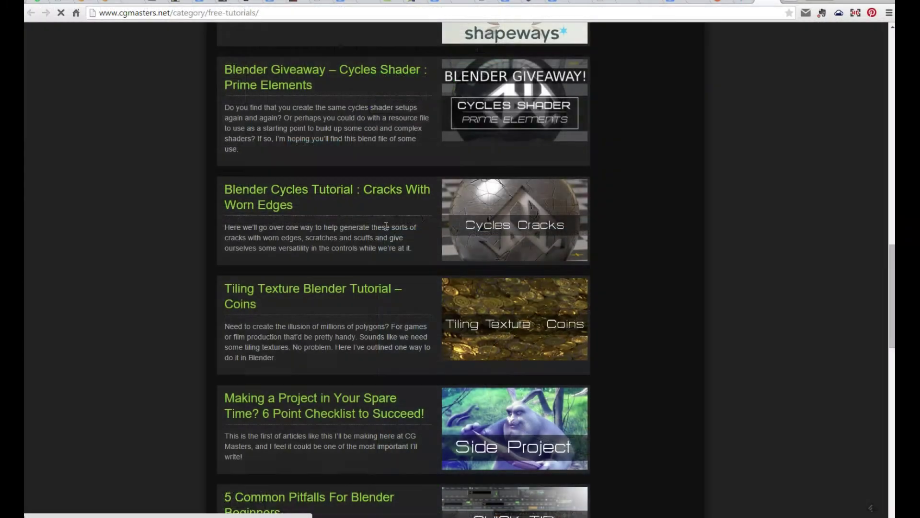
Switch to the web browser and open the example blend file link on the Cracks With Worn Edges tutorial page.
left_click(423, 239)
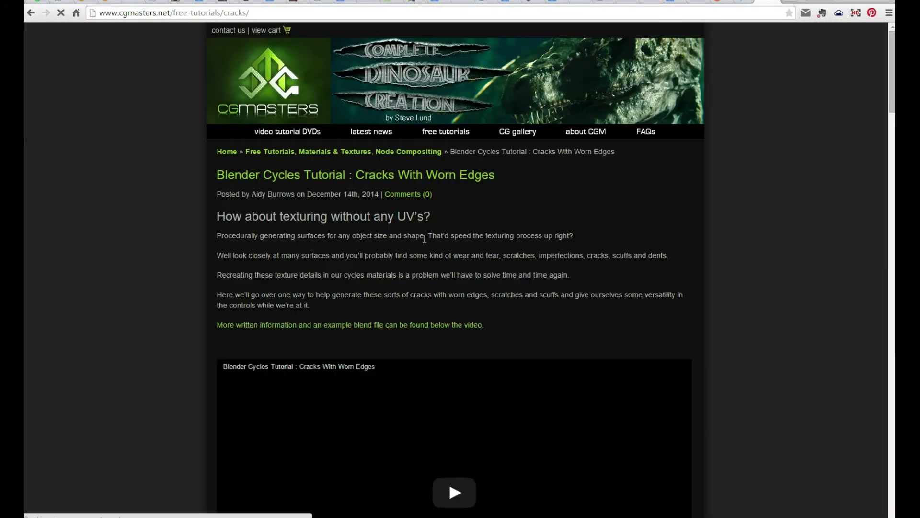
scroll(606, 255, "down", 3)
scroll(328, 256, "down", 9)
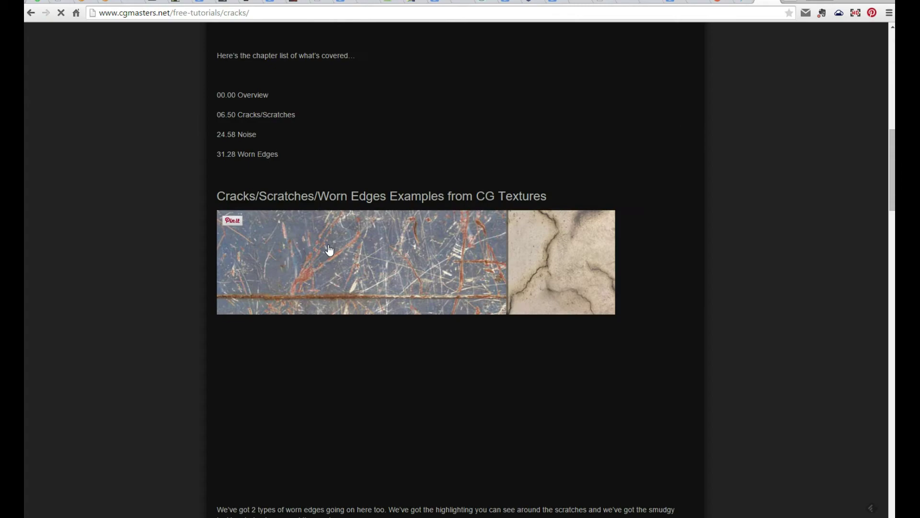
scroll(405, 274, "down", 20)
scroll(697, 338, "down", 10)
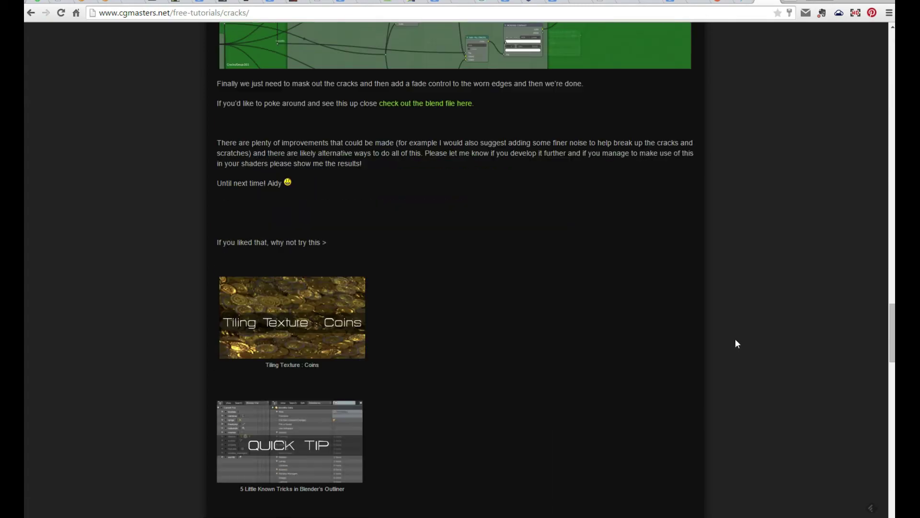
scroll(673, 303, "down", 3)
scroll(538, 195, "up", 5)
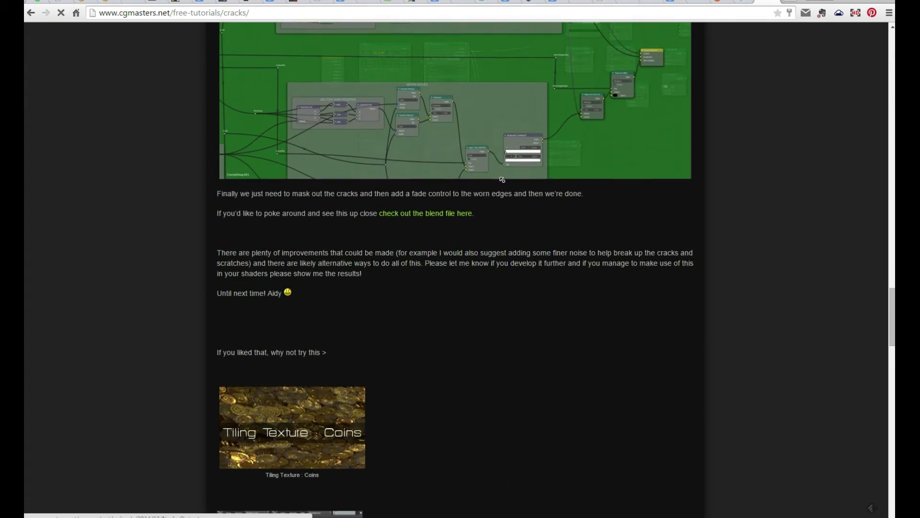
scroll(499, 181, "down", 3)
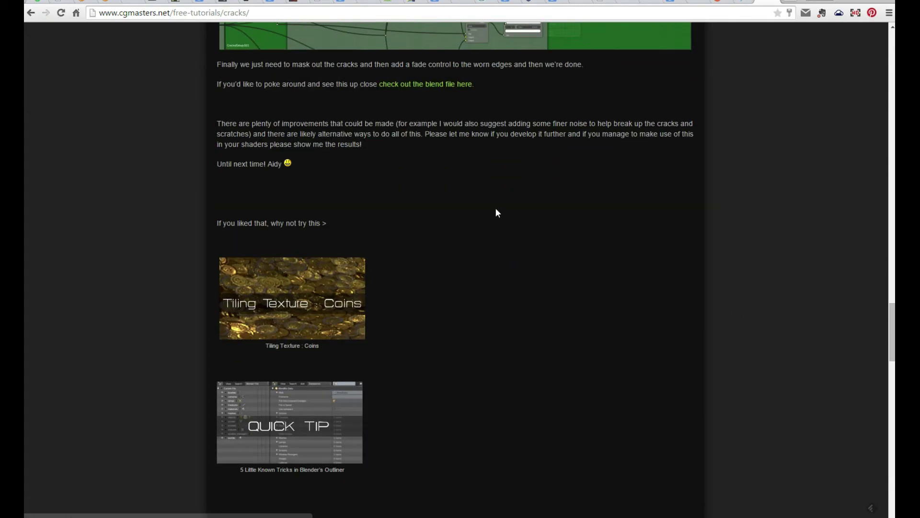
left_click(449, 92)
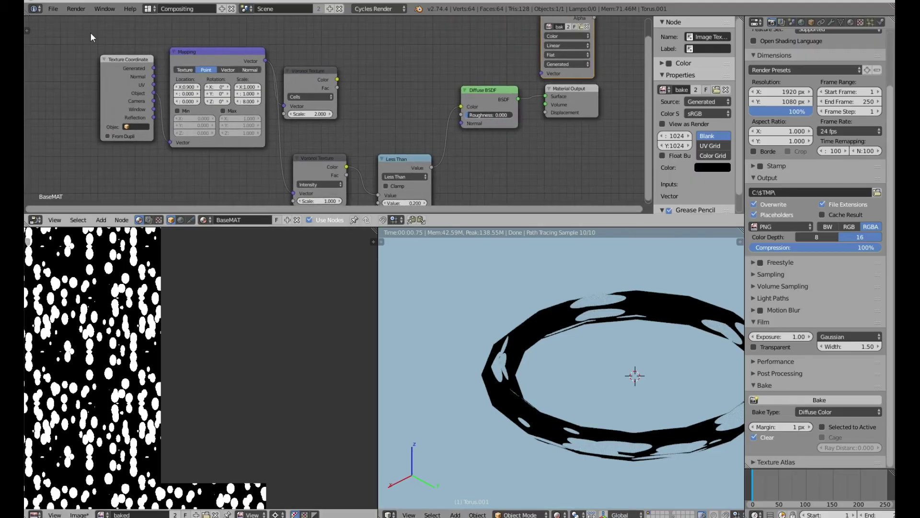
Back in Blender, bring the Cracks material onto the torus and delete its second Mapping and Cracks/Scratches branch plus the mix and shader nodes.
left_click(52, 9)
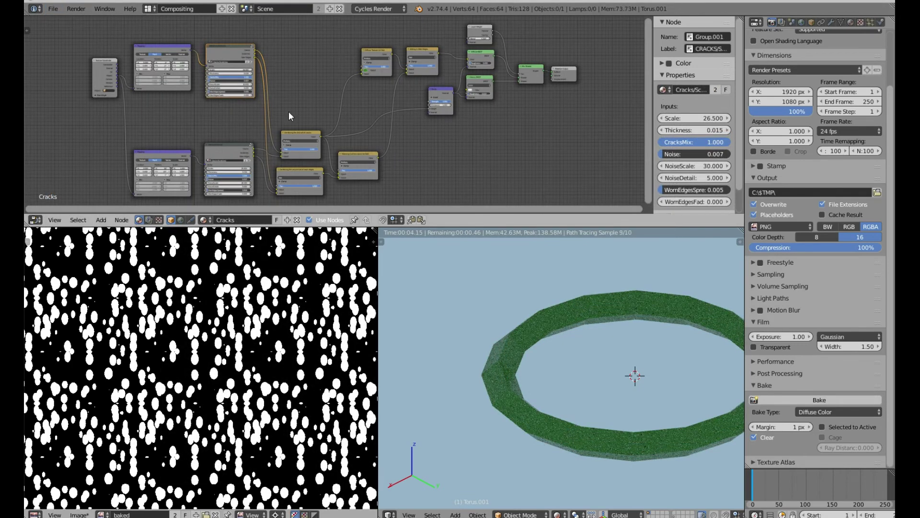
left_click_drag(114, 121, 421, 206)
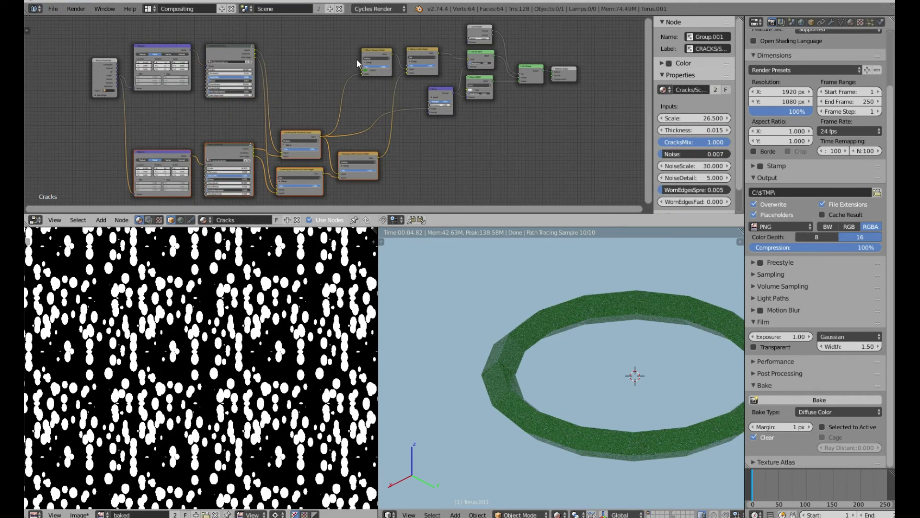
key("x")
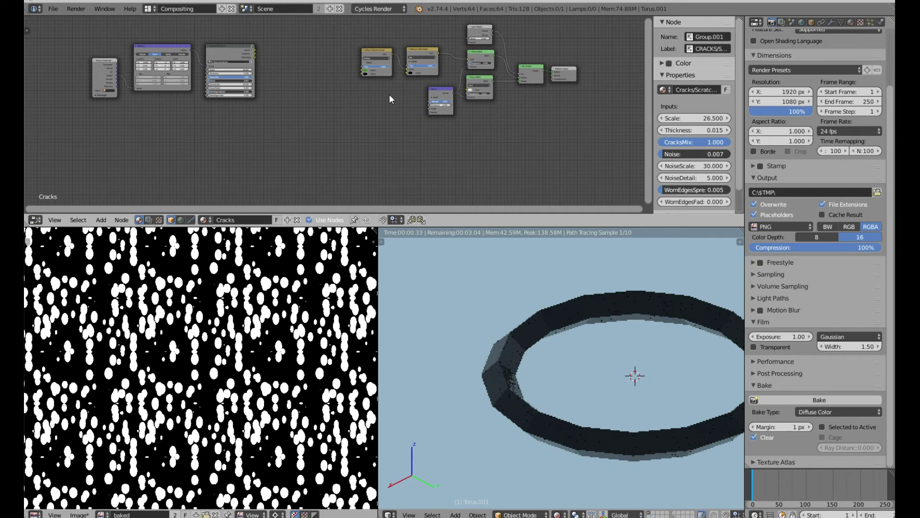
left_click_drag(342, 27, 559, 84)
key("x")
key("x")
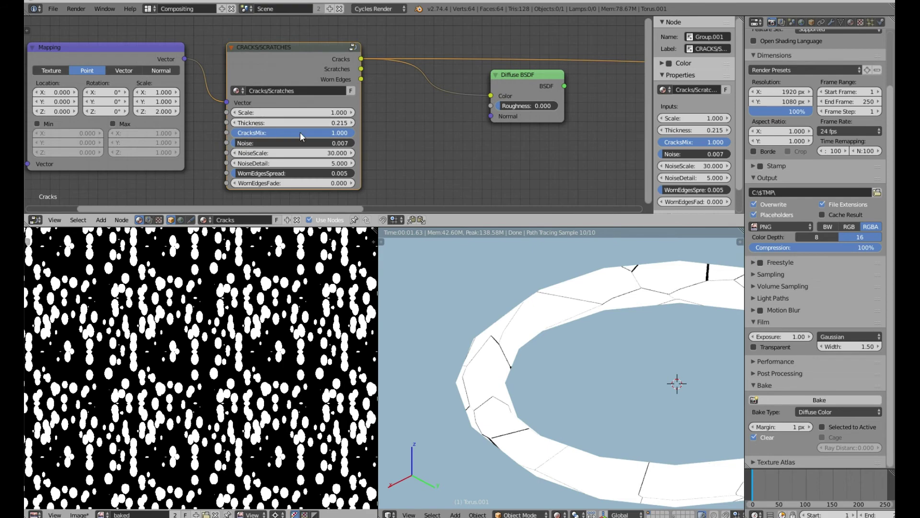
Raise the Noise of the Cracks/Scratches node group to 0.243.
left_click_drag(297, 147, 305, 147)
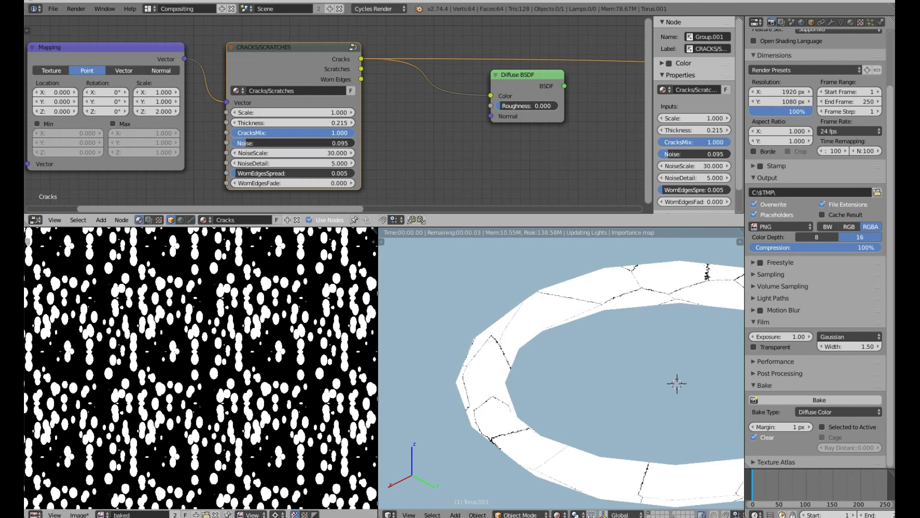
left_click_drag(246, 143, 266, 143)
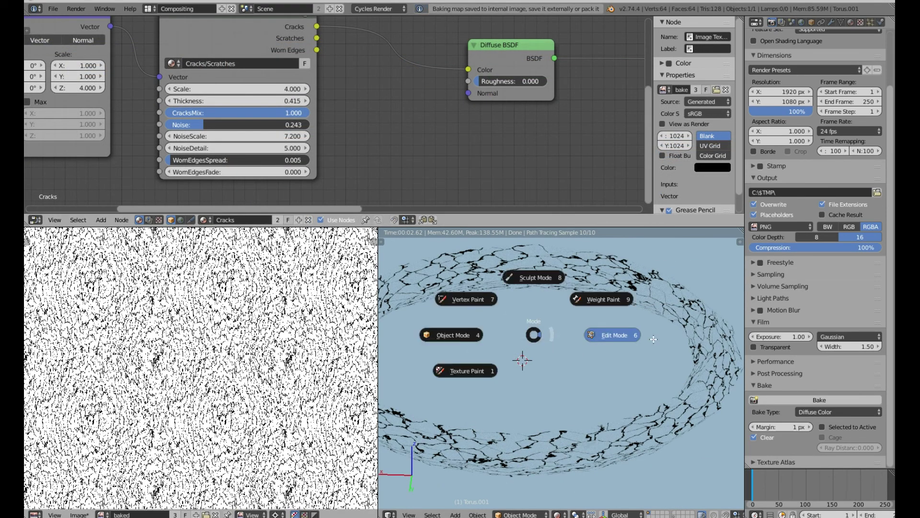
Put the torus in edit mode and examine how the baked cracks continue across the edges of its UV layout.
left_click(653, 339)
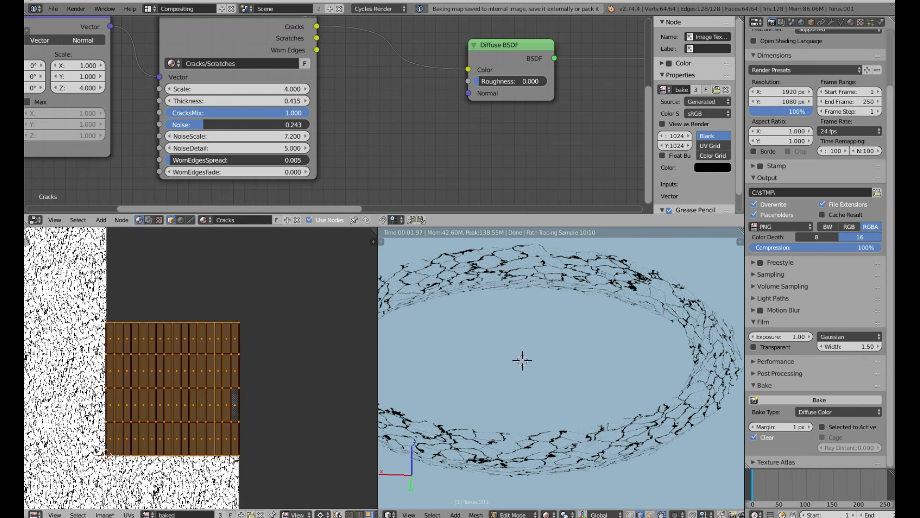
scroll(240, 436, "up", 10)
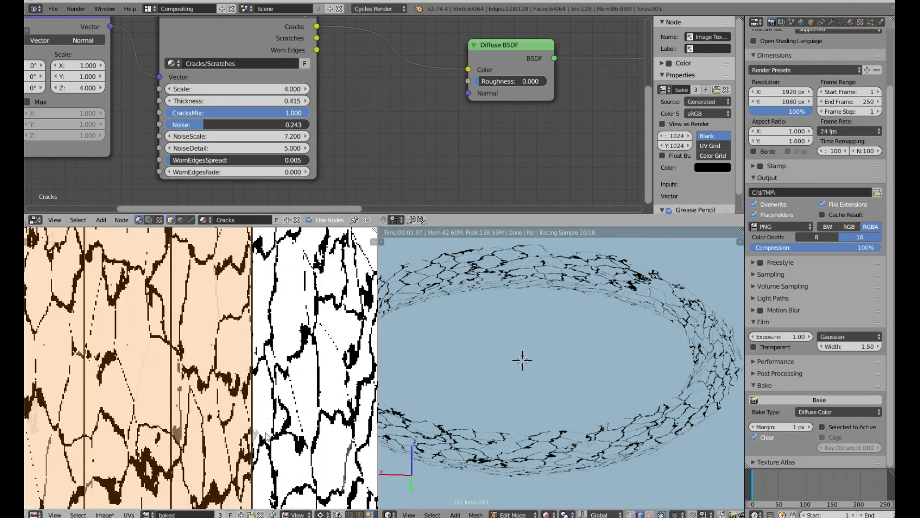
middle_click_drag(266, 433, 266, 331)
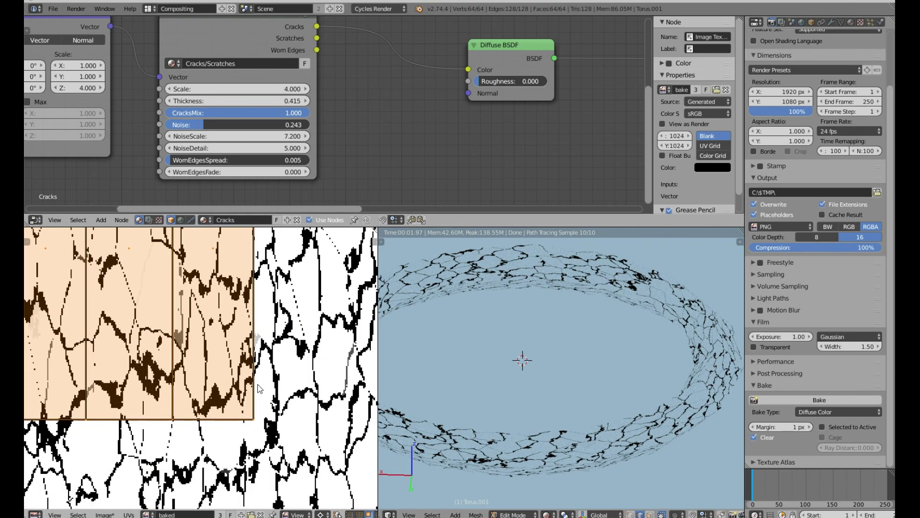